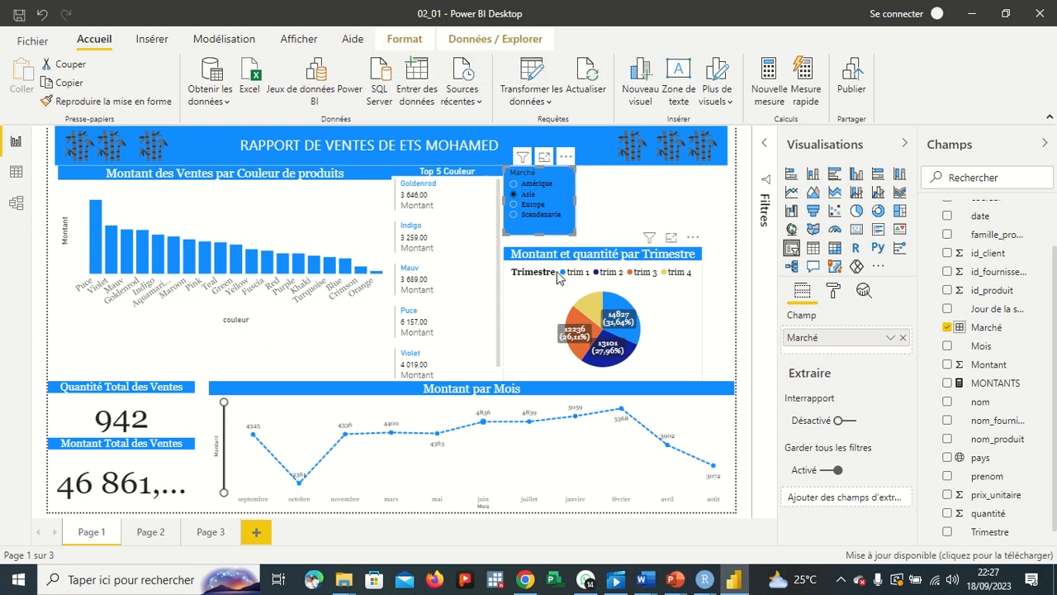
Step: Switch to the FORMATION POWER BI GOOD presentation in PowerPoint and look back over slides 105 to 98
left_click(515, 194)
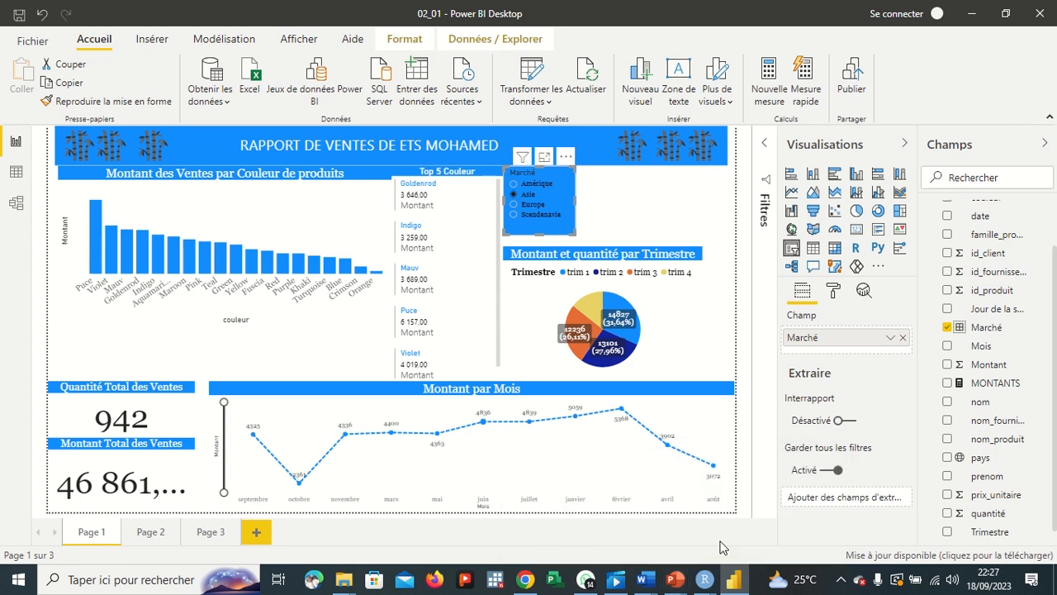
mouse_move(684, 581)
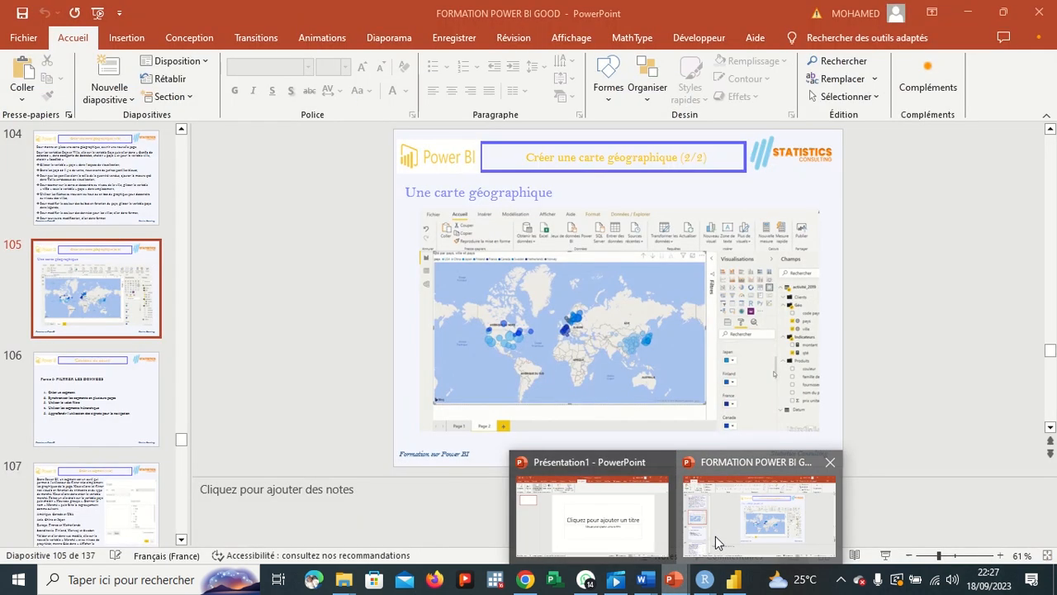
left_click(716, 536)
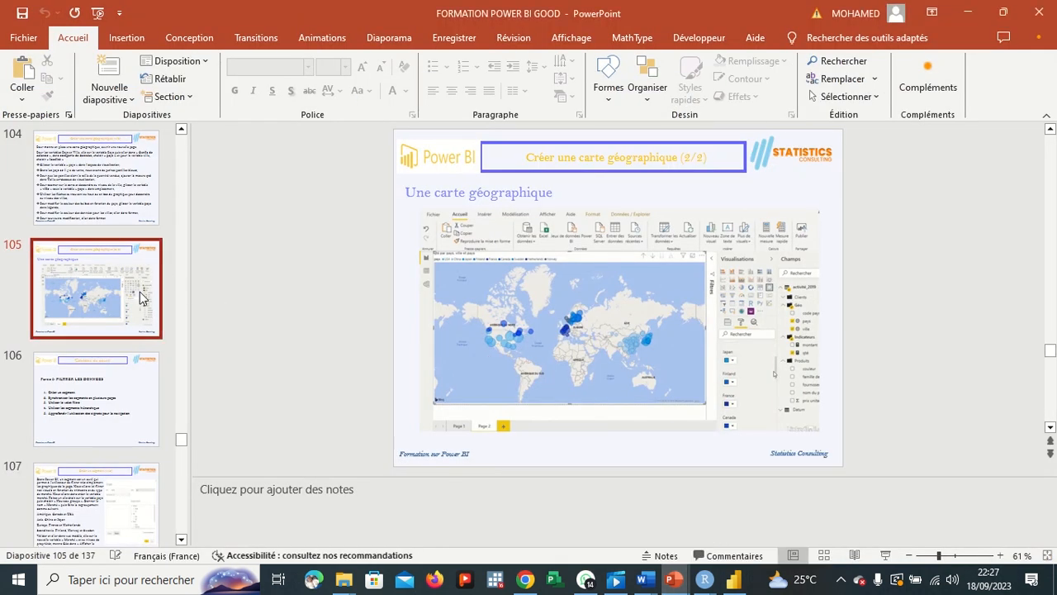
scroll(348, 364, "up", 3)
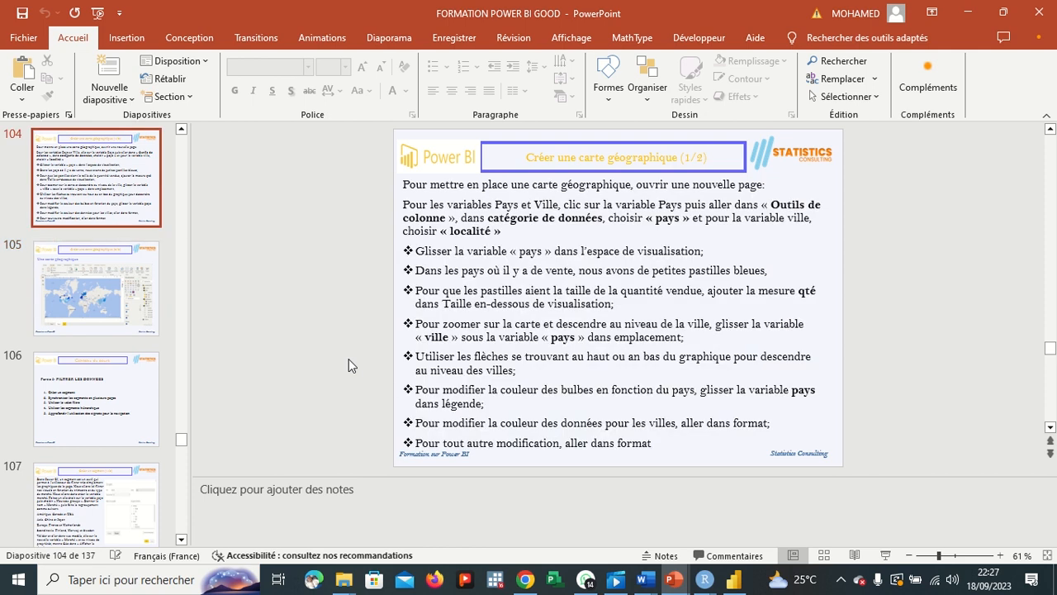
scroll(349, 364, "up", 3)
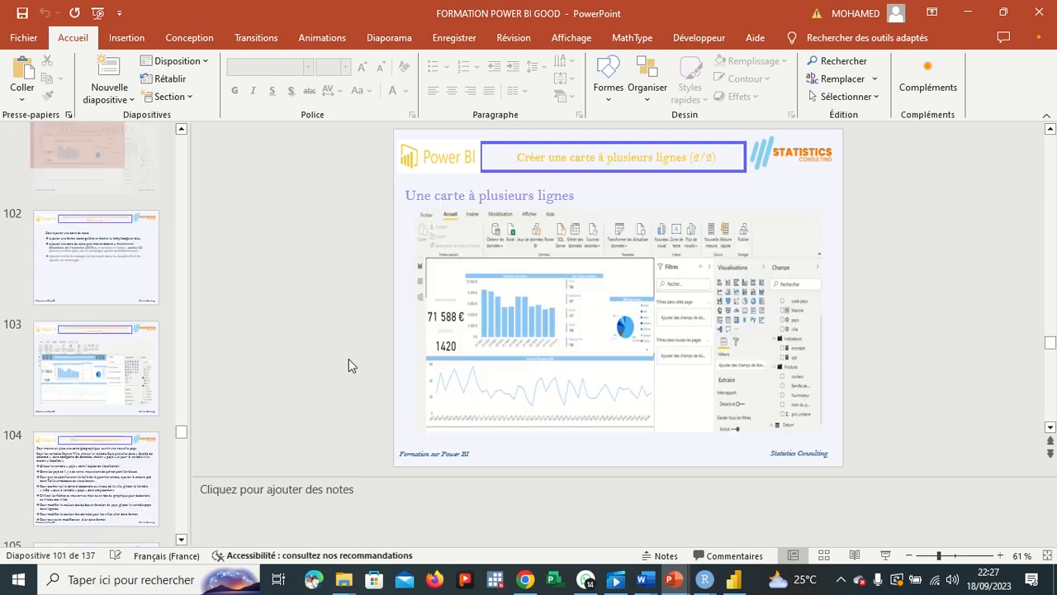
scroll(349, 360, "up", 1)
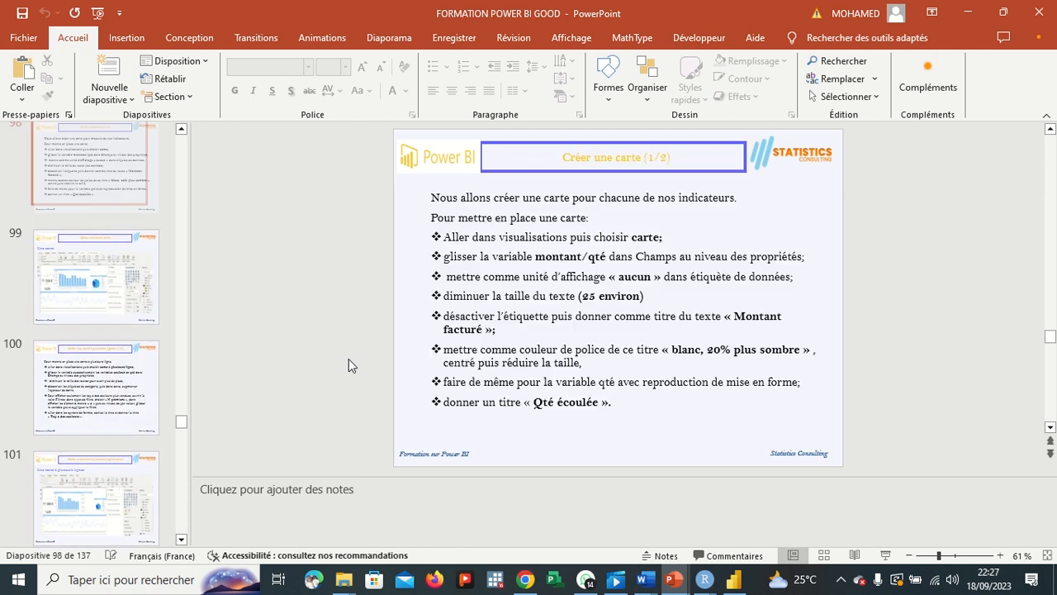
left_click(967, 12)
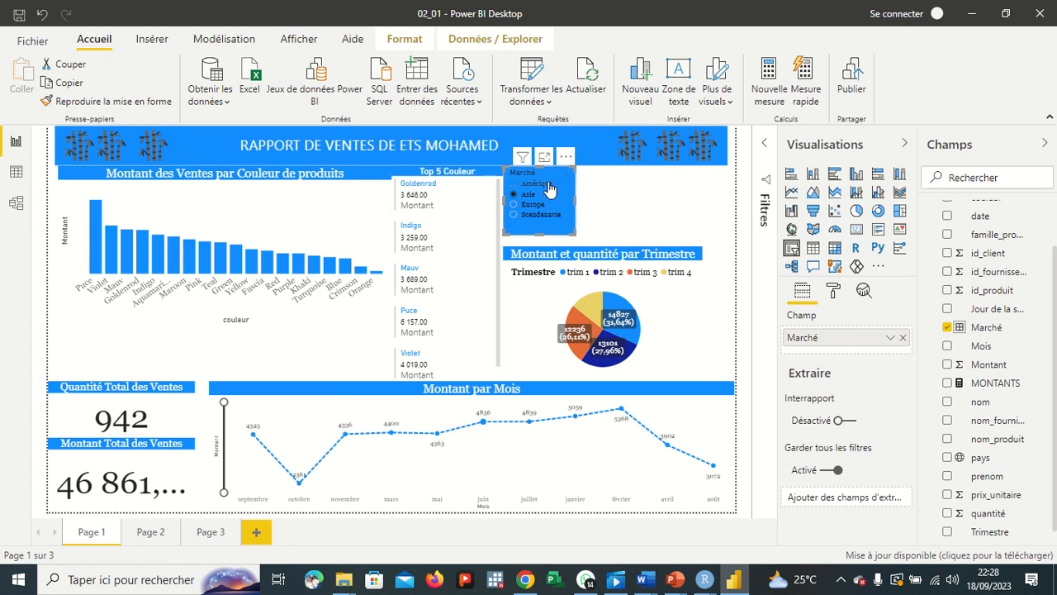
Step: Select Asie in the Marché slicer on Page 1 and check how the map on Page 2 responds
left_click(514, 193)
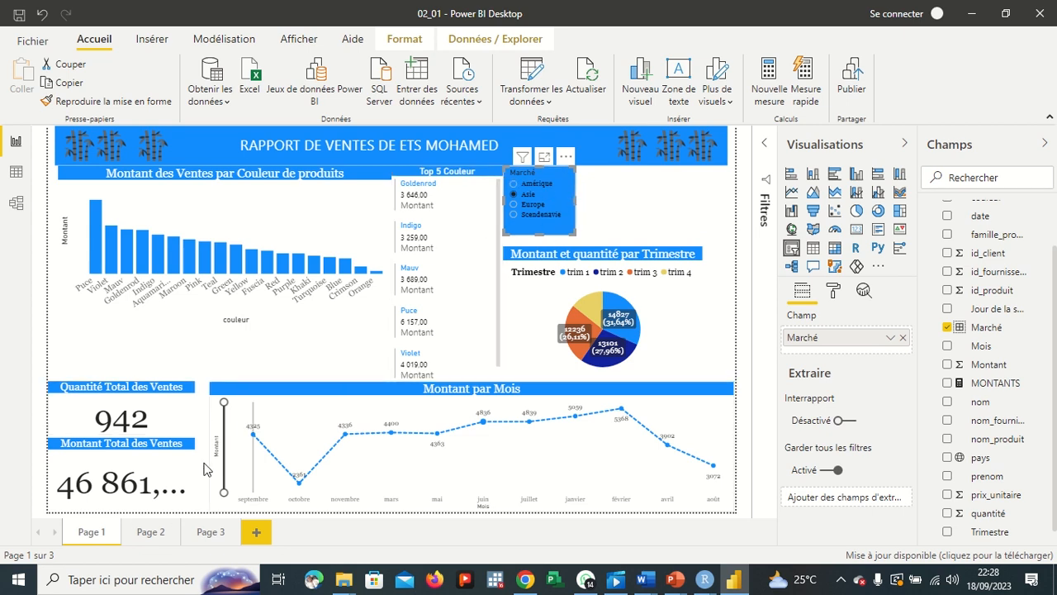
left_click(151, 533)
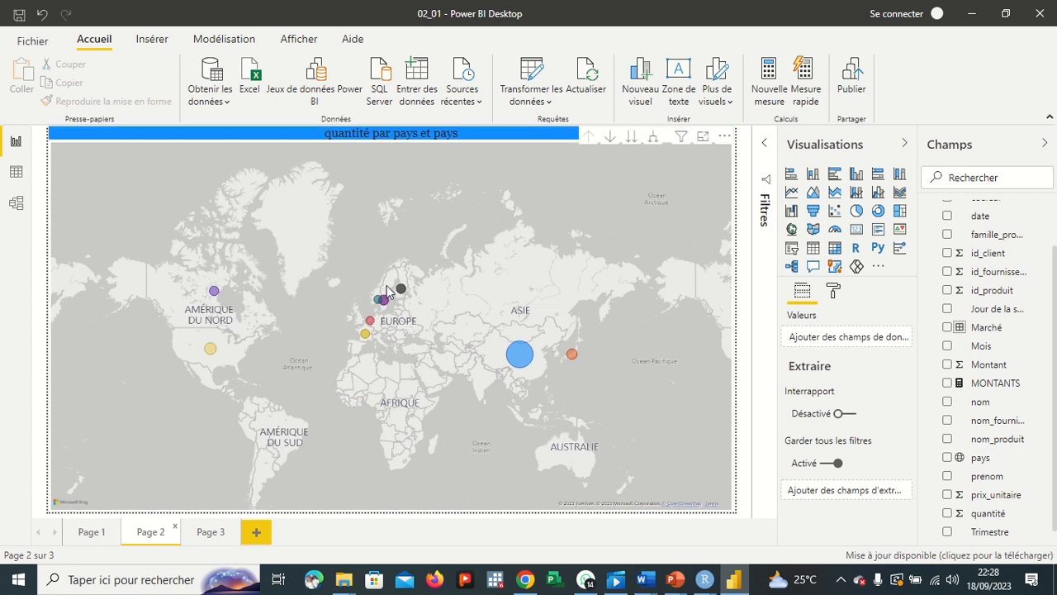
left_click(91, 531)
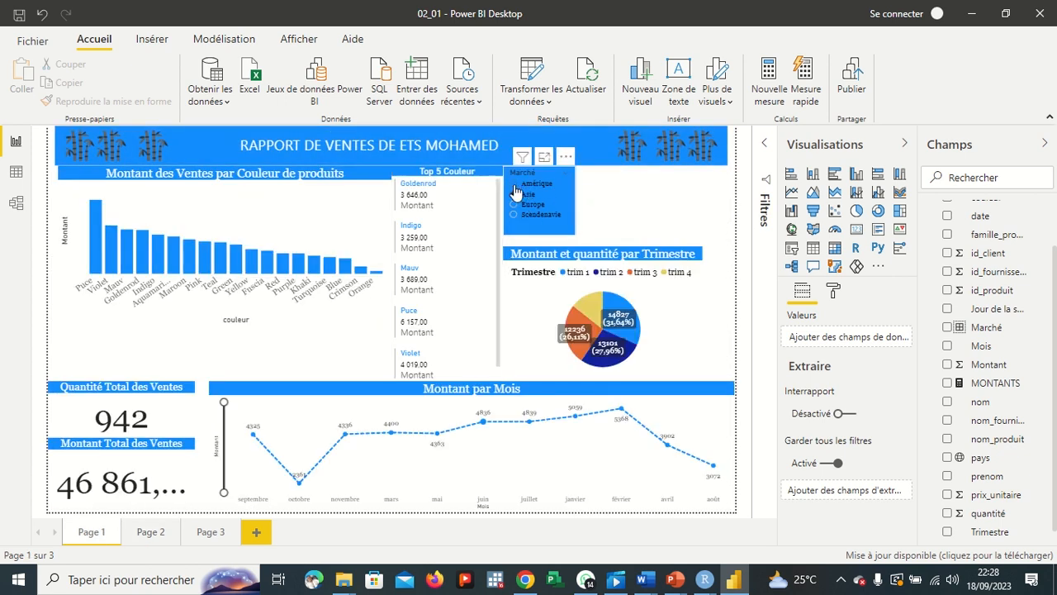
Step: Filter Page 1 to Amérique with the Marché slicer and compare the map on Page 2
left_click(515, 186)
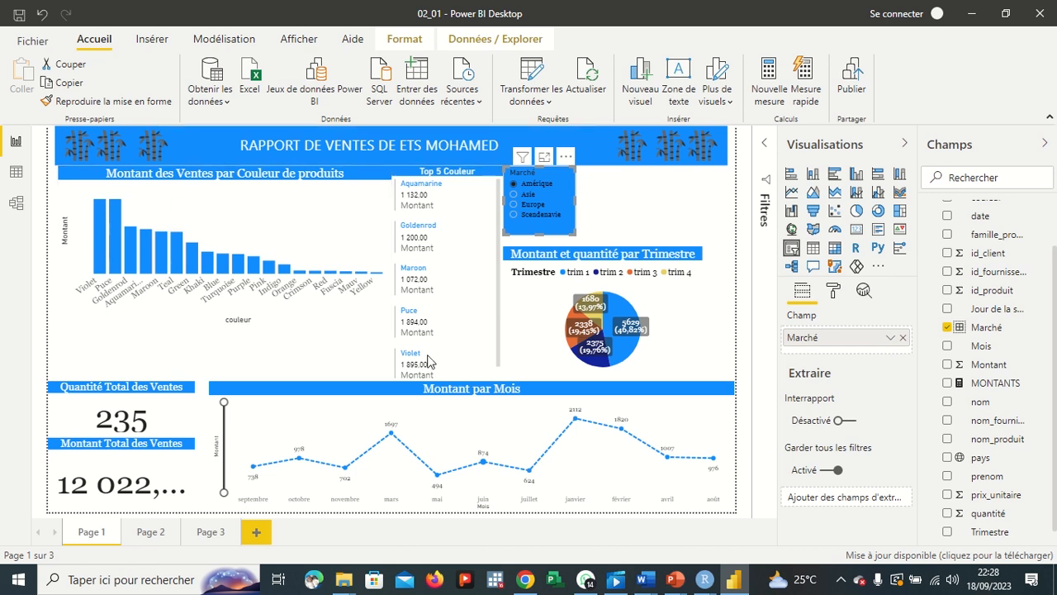
left_click(145, 535)
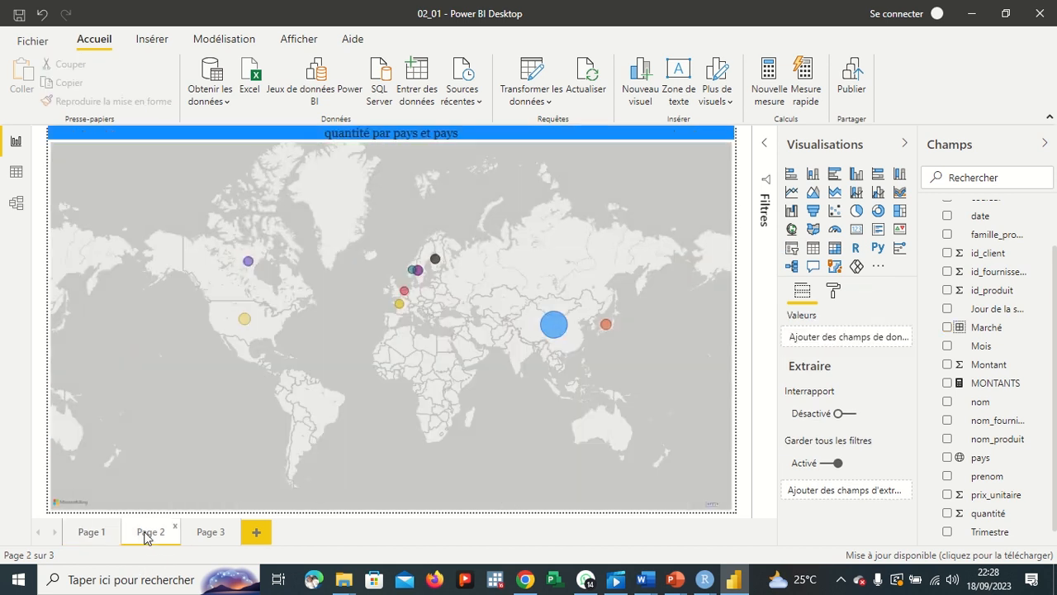
left_click(98, 537)
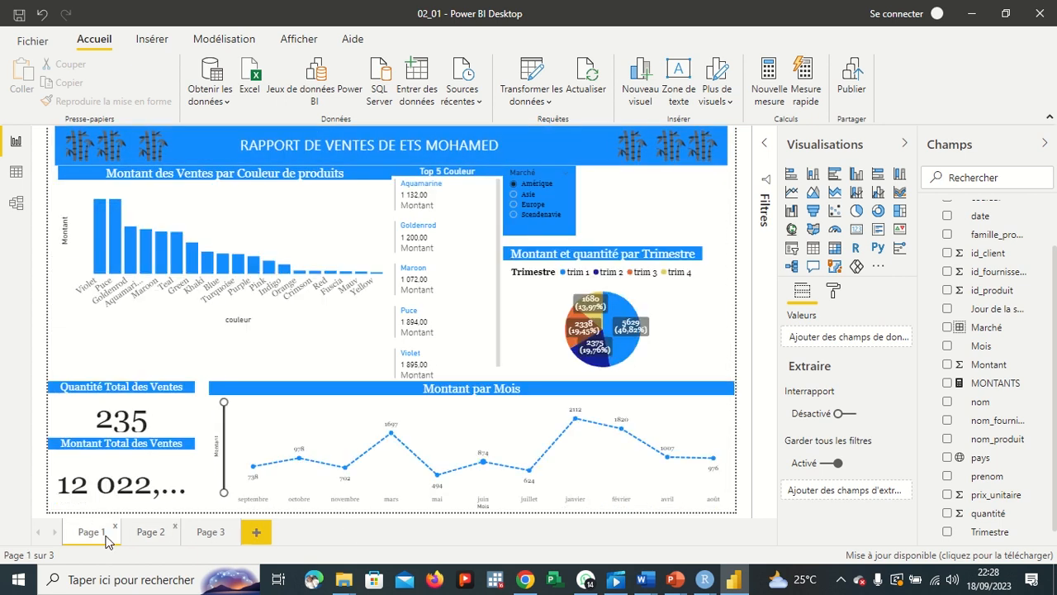
Step: Synchronise the Marché slicer across Page 1, Page 2 and Page 3, with the slicer visible only on Page 1
left_click(527, 185)
left_click(285, 41)
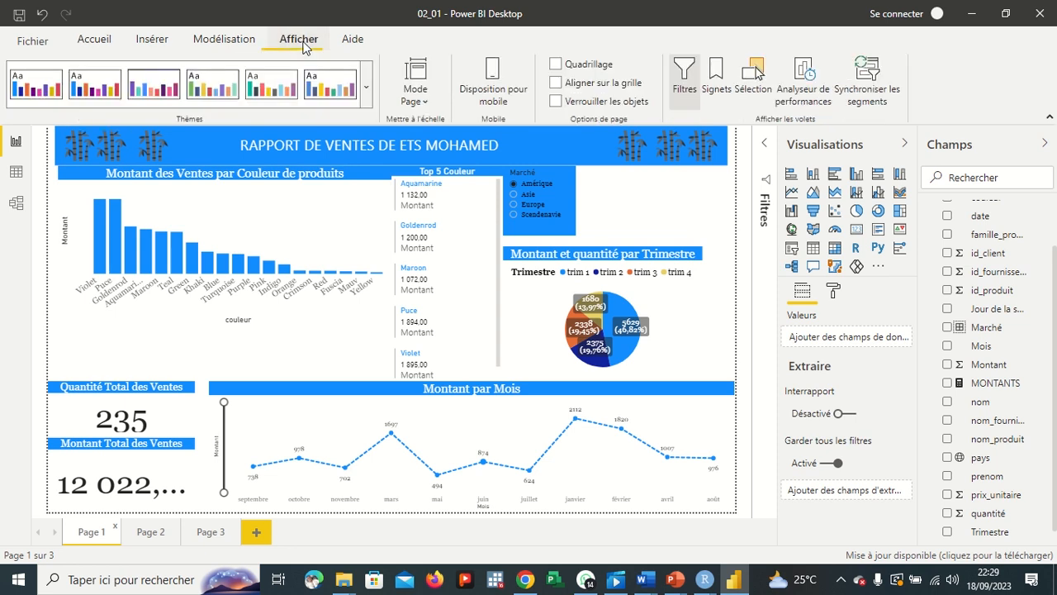
left_click(865, 97)
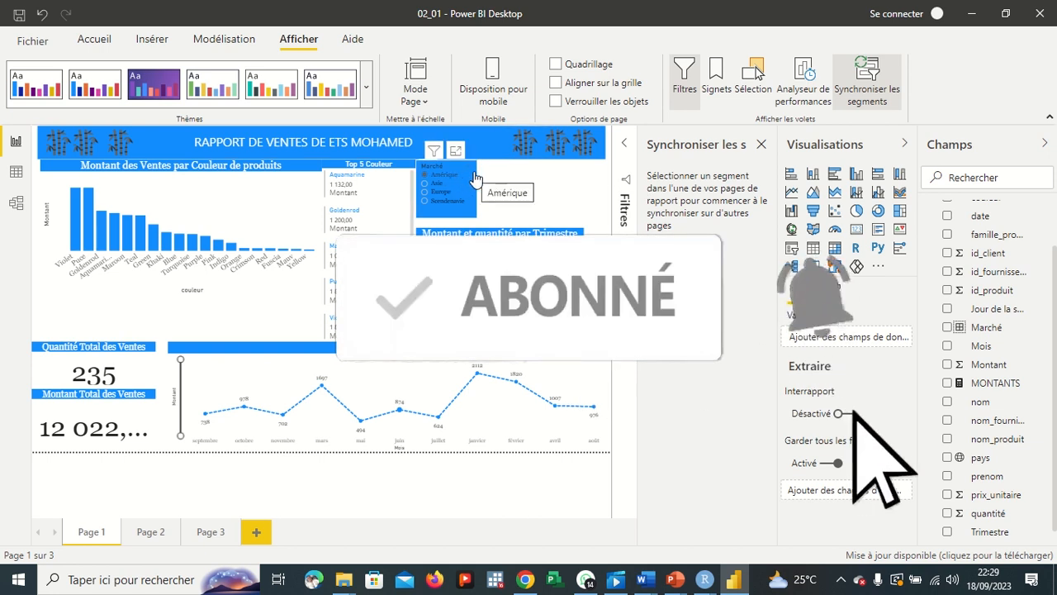
left_click(476, 178)
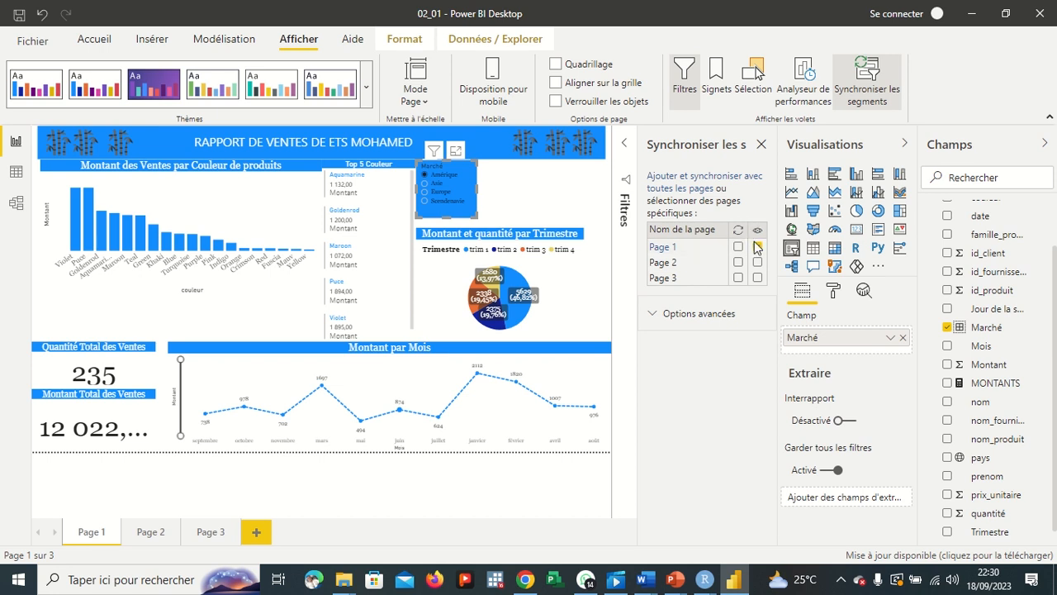
left_click(758, 247)
left_click(737, 251)
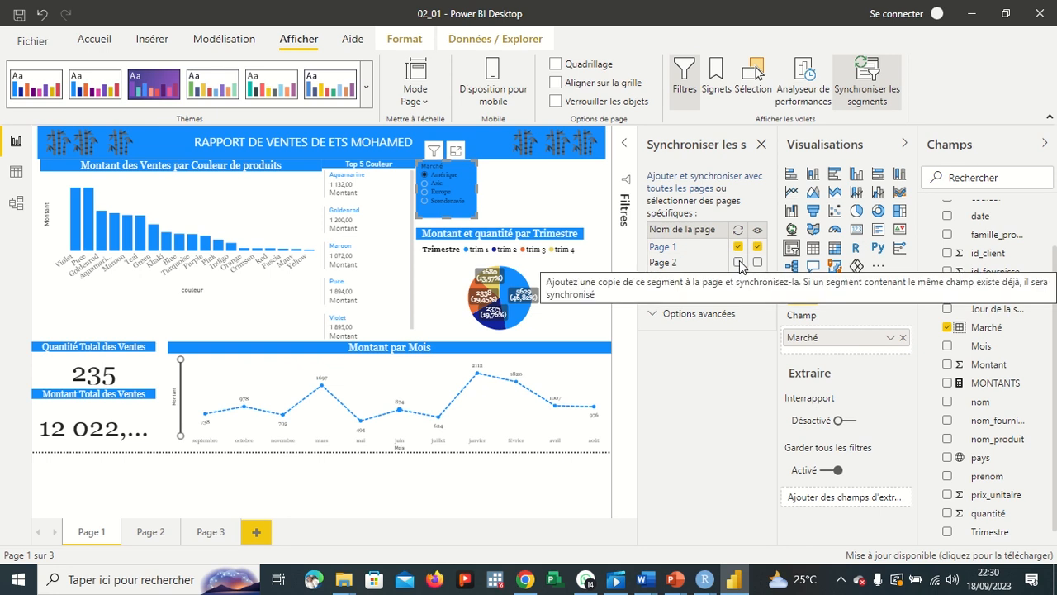
left_click(738, 263)
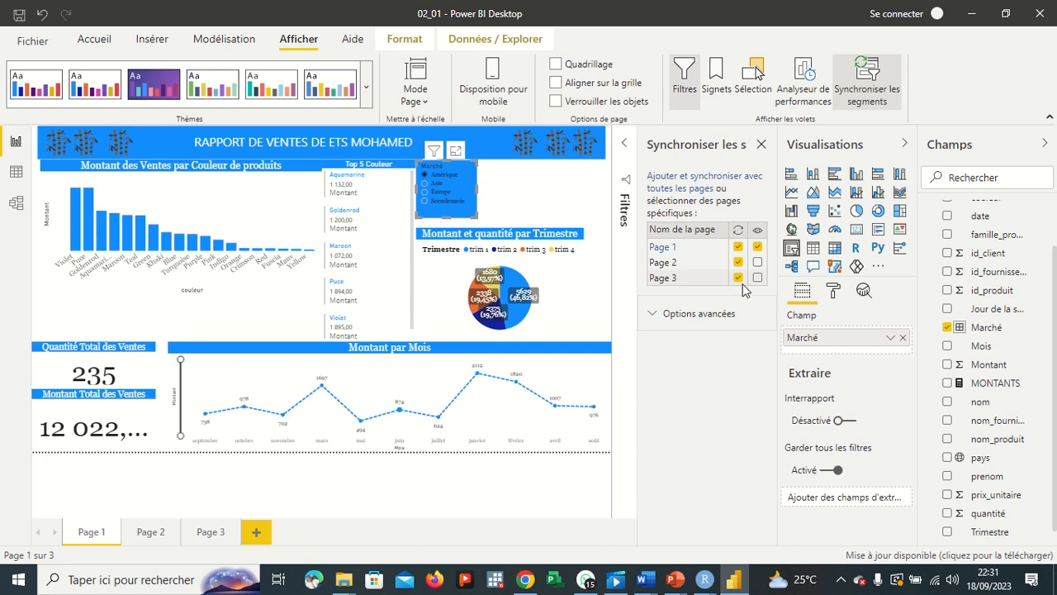
Step: Look at Page 3 and review the Marché slicer's synchronisation settings on Page 1
left_click(208, 534)
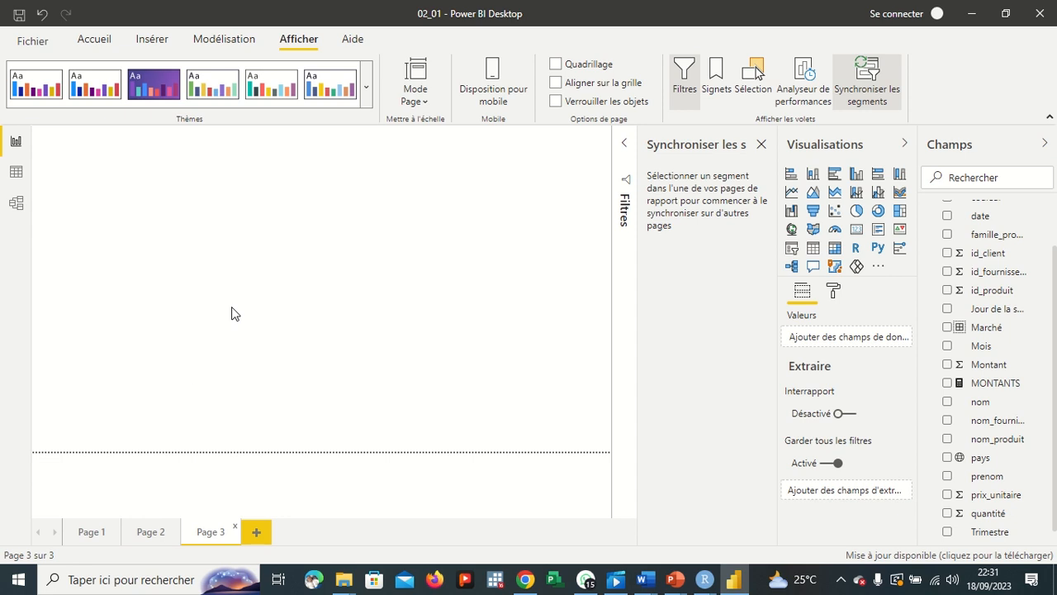
left_click(92, 531)
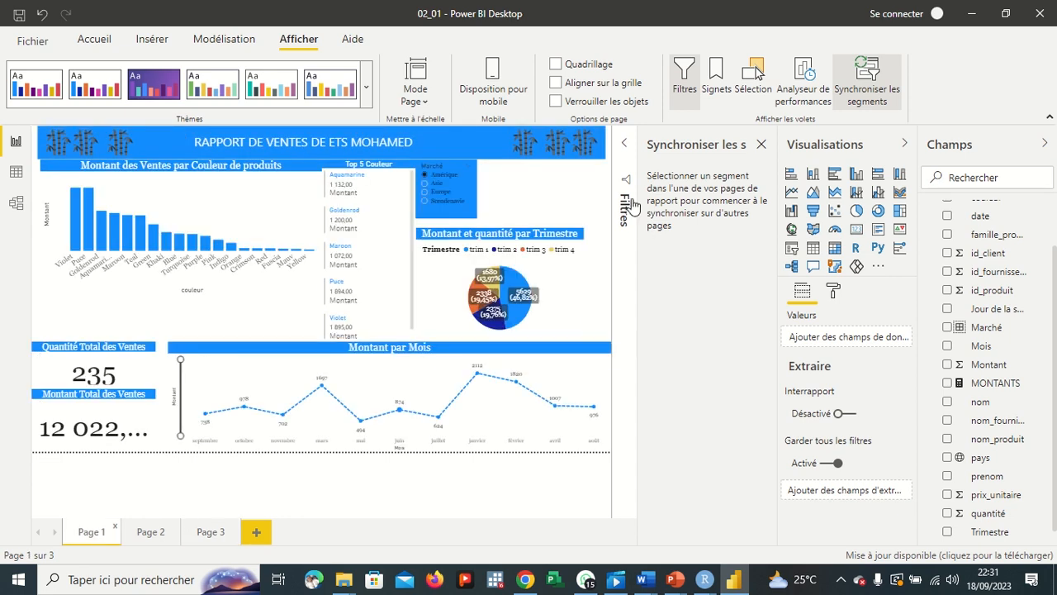
left_click(475, 189)
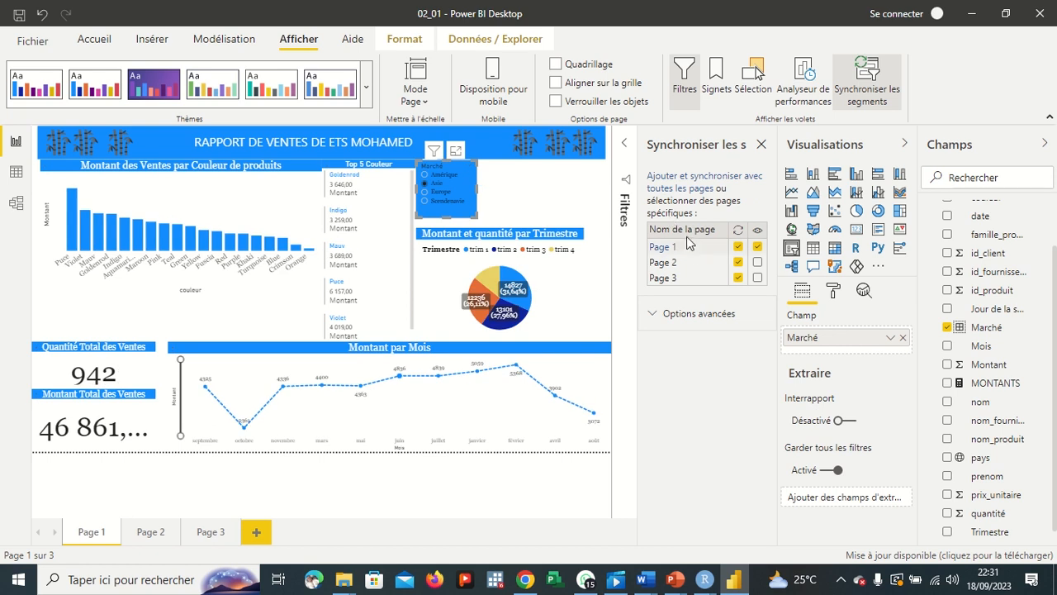
left_click(756, 247)
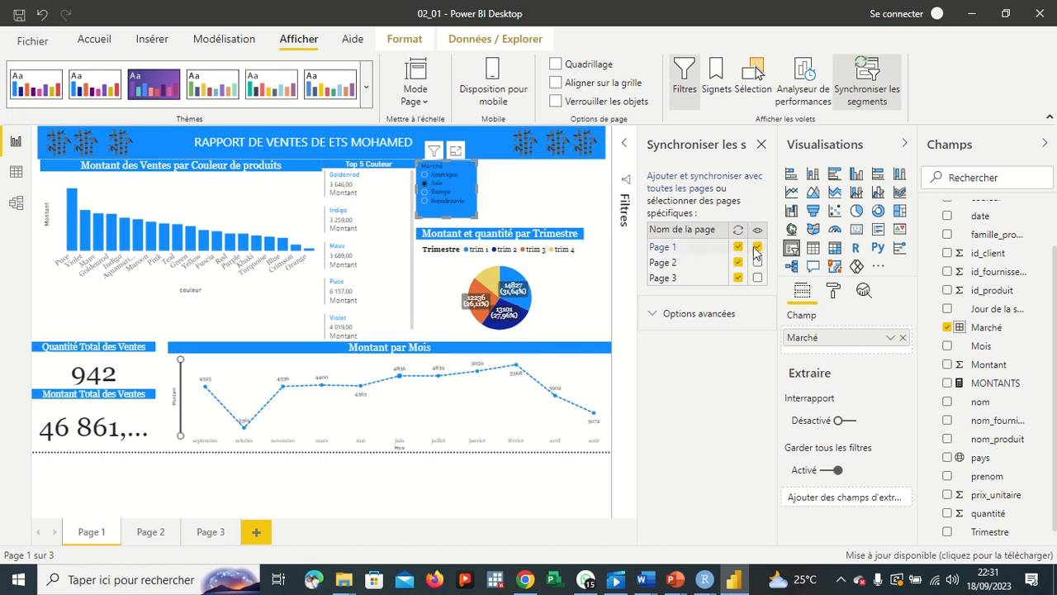
Step: Set the Marché slicer on Page 1 to Amérique and examine the United States bubble on Page 2's map
left_click(425, 176)
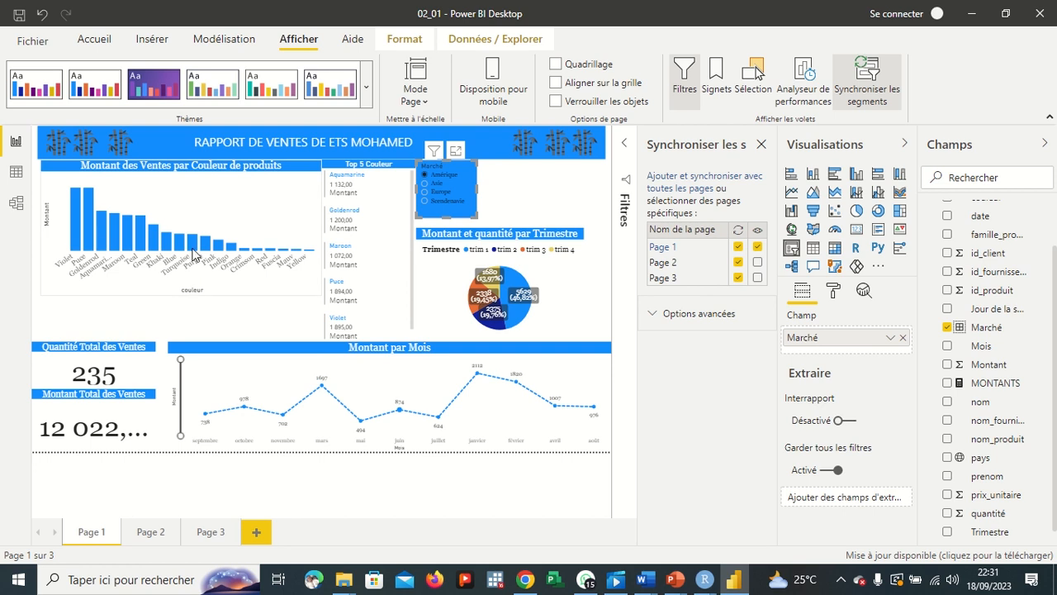
left_click(150, 532)
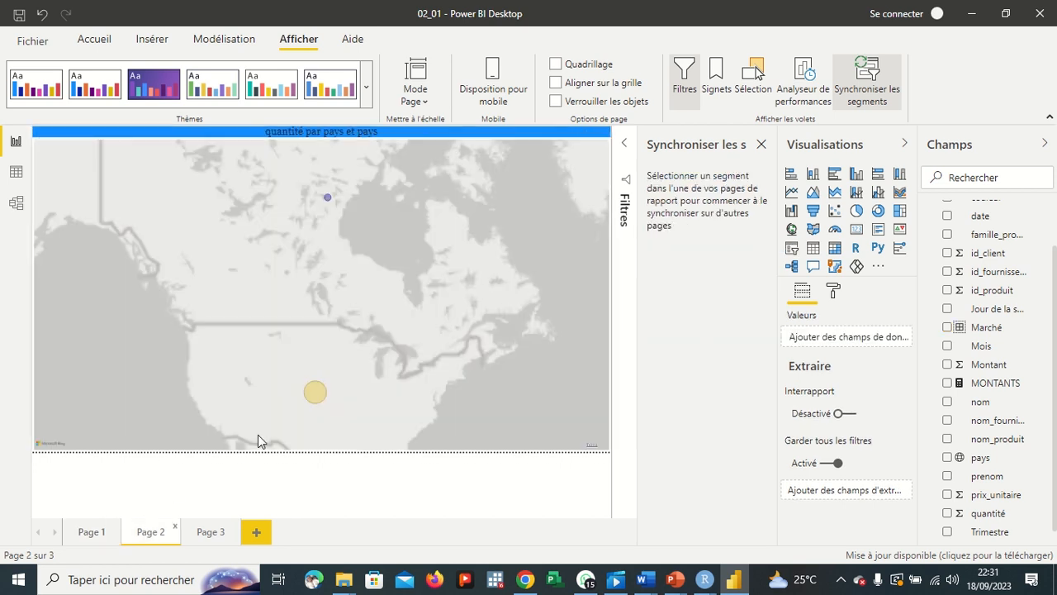
mouse_move(316, 403)
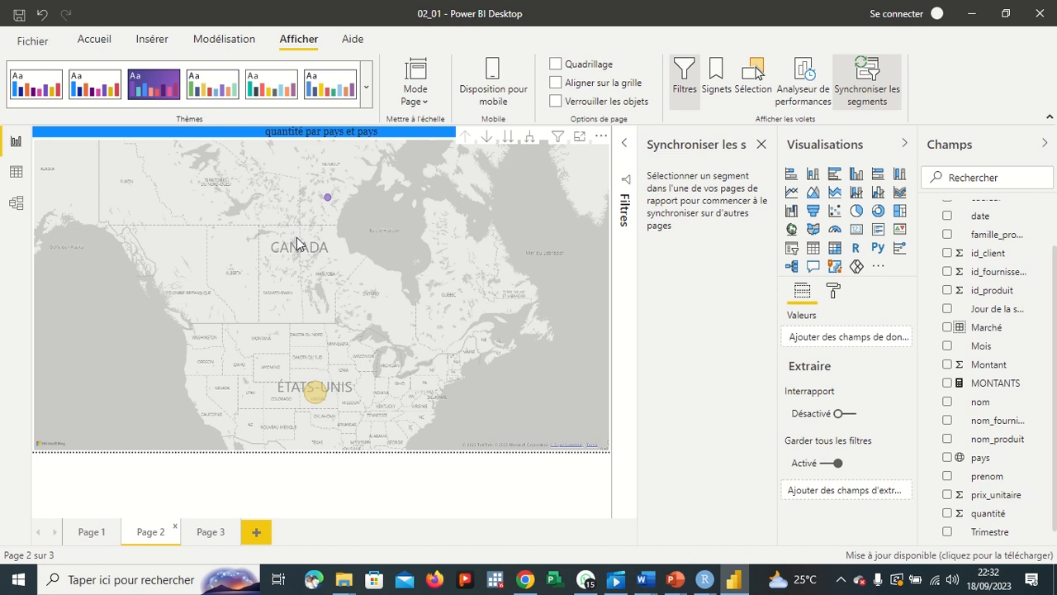
Step: Set the Marché slicer on Page 1 to Asie and examine the China and Japan quantities on Page 2's map
left_click(94, 532)
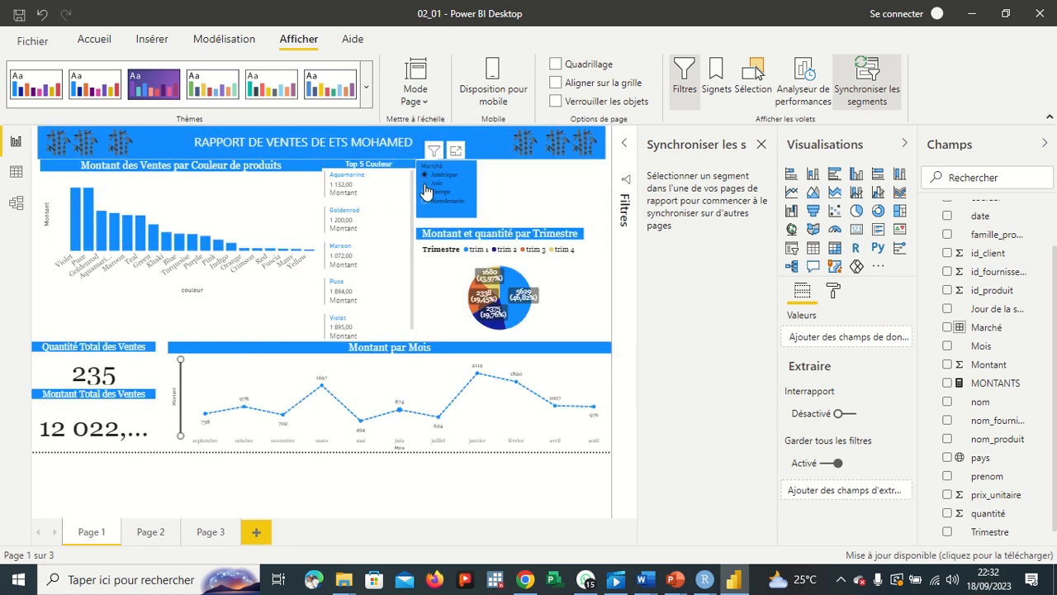
left_click(424, 185)
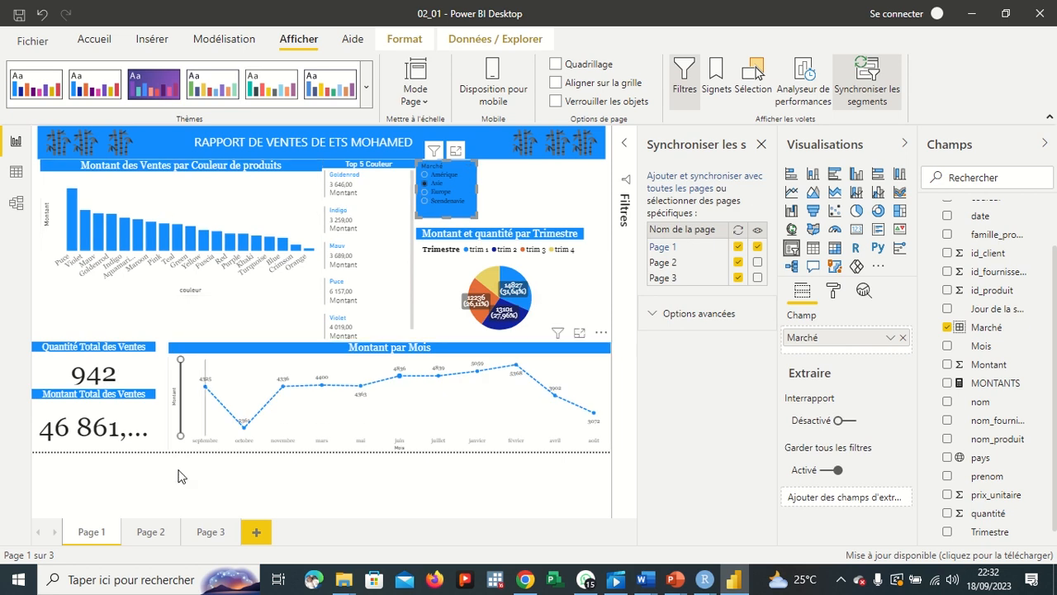
left_click(149, 531)
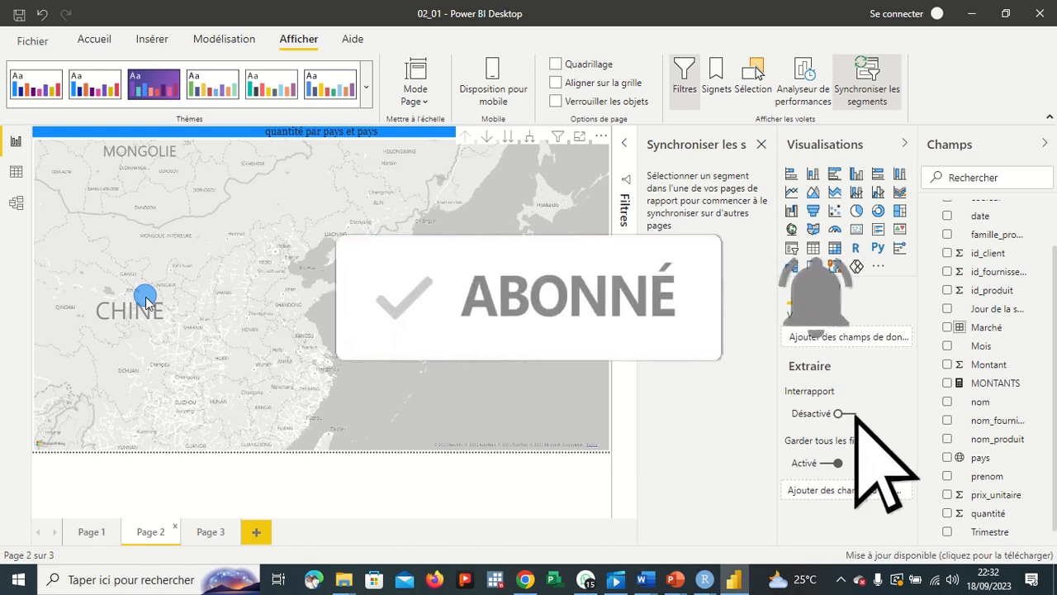
mouse_move(146, 302)
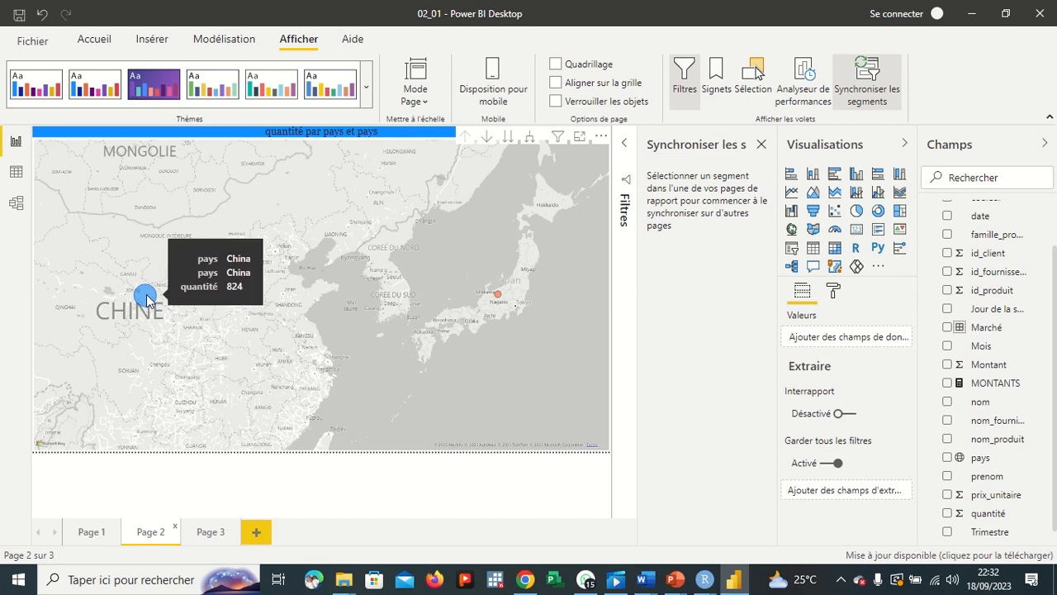
mouse_move(497, 299)
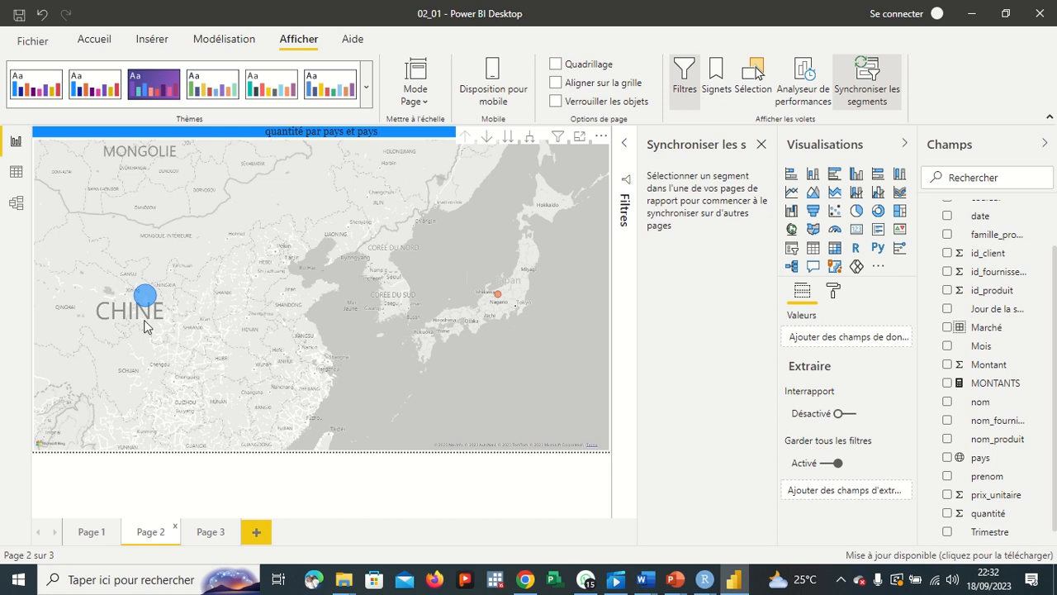
Step: Set the Marché slicer on Page 1 to Europe and check the map on Page 2
left_click(91, 532)
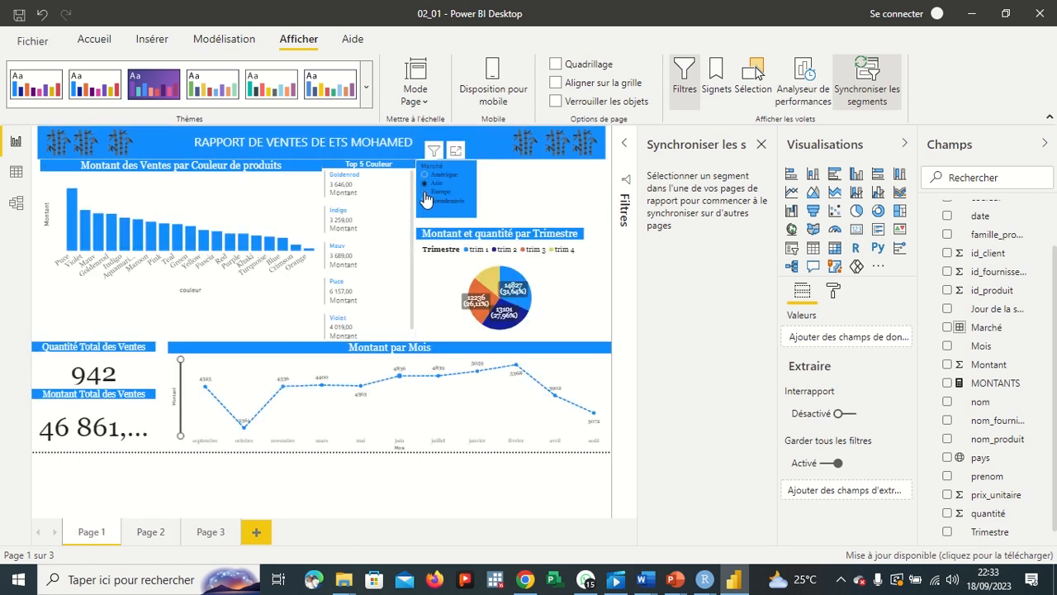
left_click(425, 193)
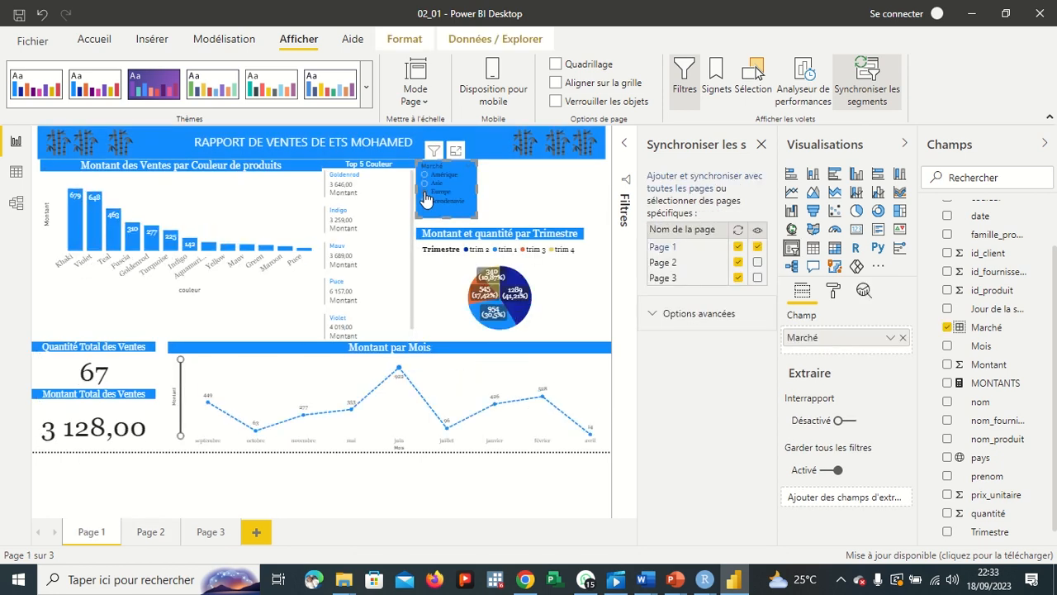
left_click(142, 535)
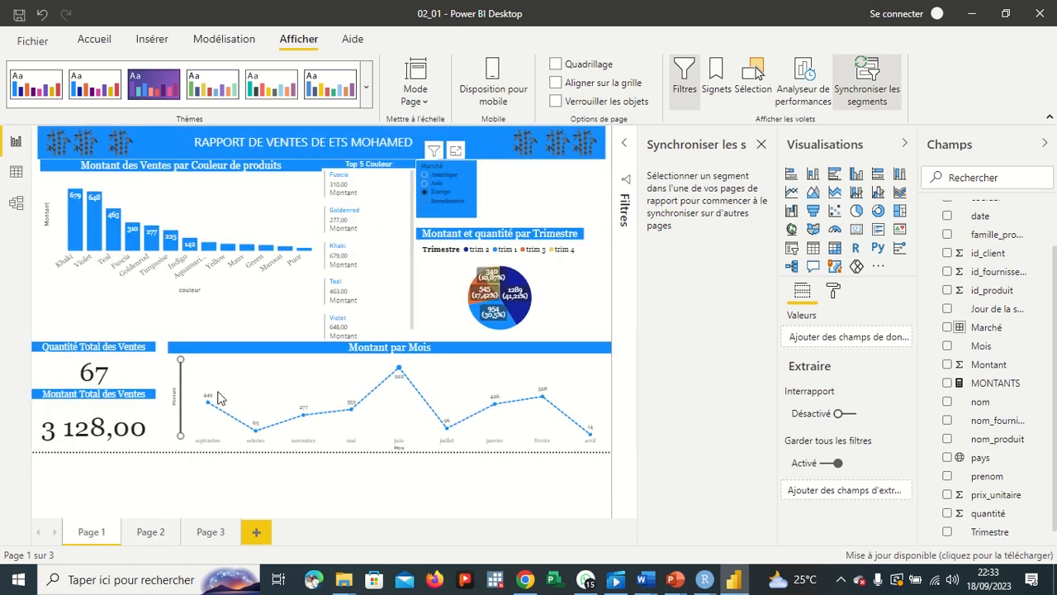
Step: Set the Marché slicer to Scendenavie and examine the Norway, Sweden and Finland quantities on Page 2's map
left_click(423, 201)
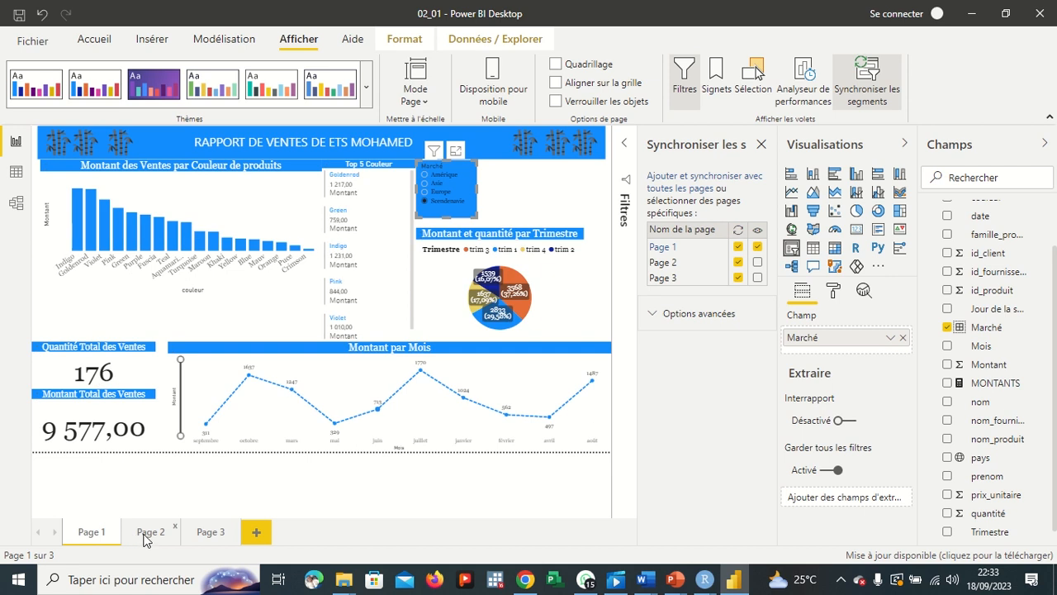
left_click(147, 533)
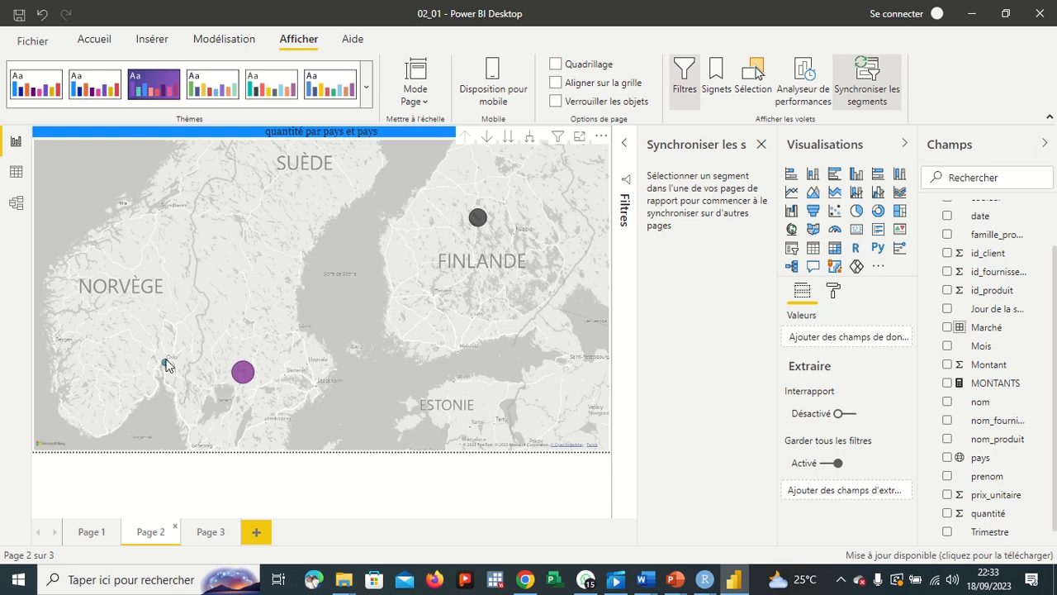
mouse_move(166, 364)
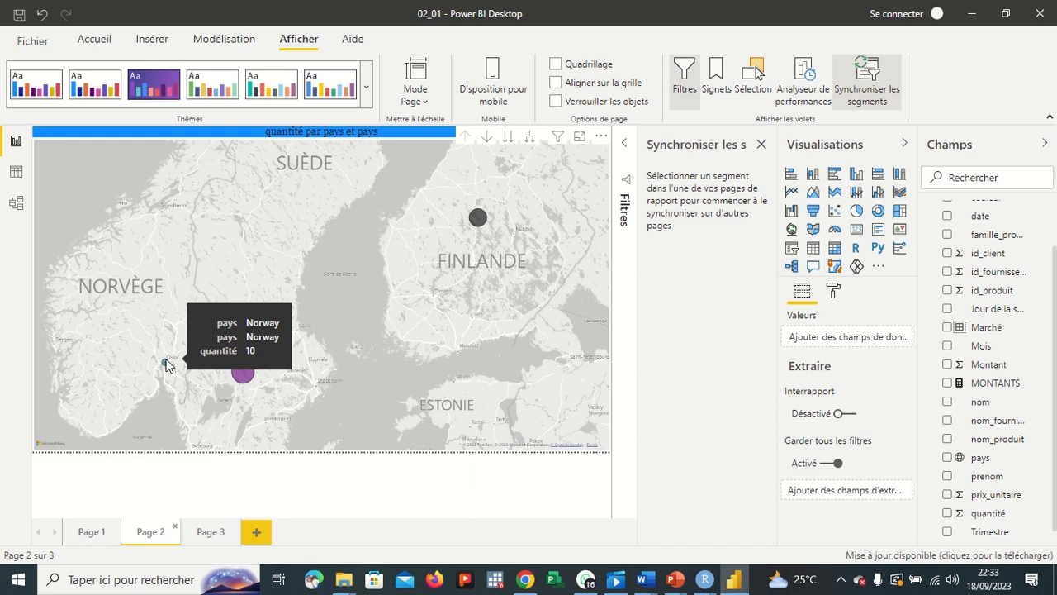
mouse_move(247, 371)
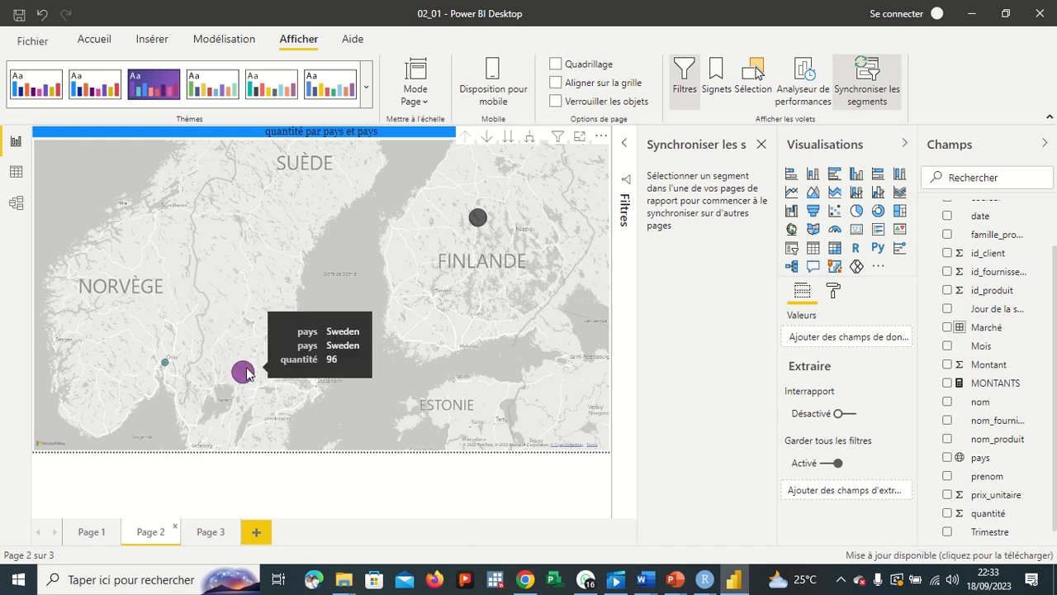
mouse_move(478, 222)
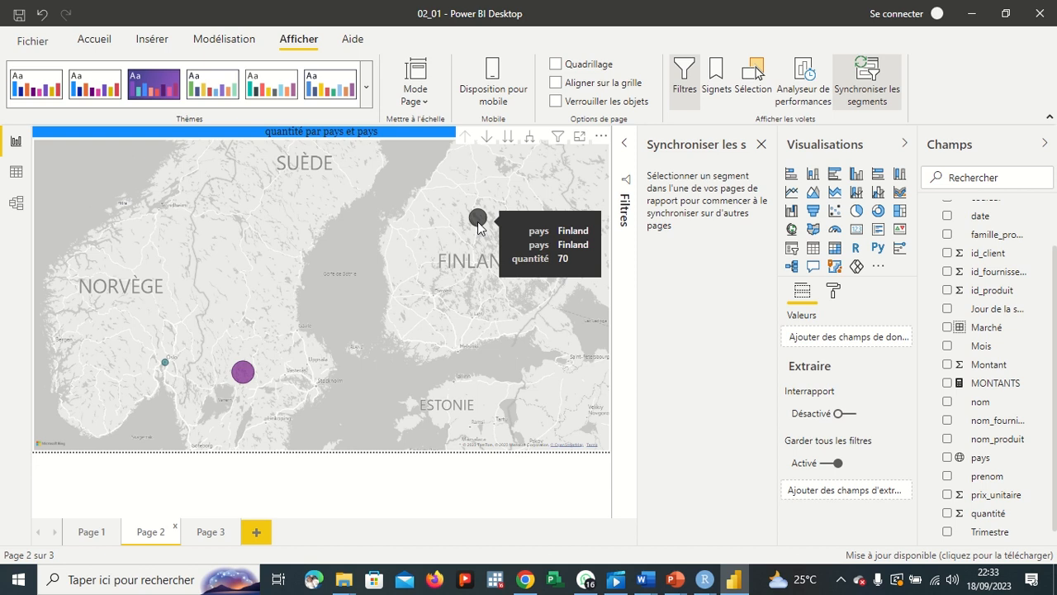
left_click(91, 533)
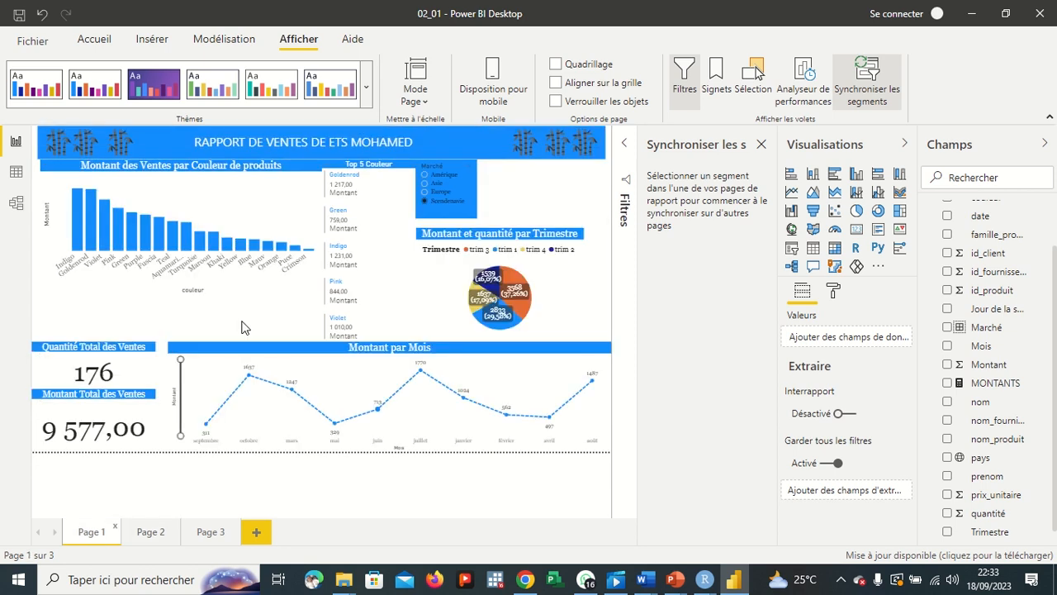